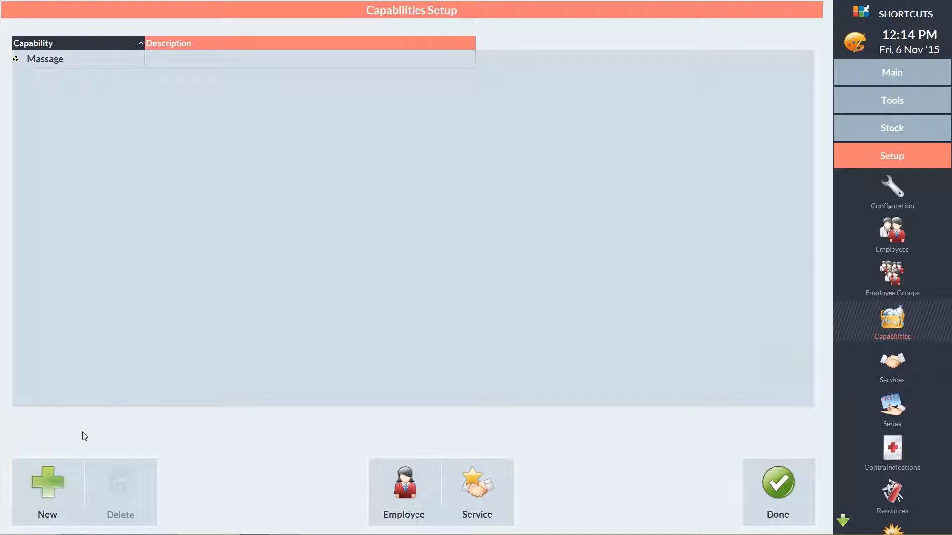
# Step: Create a new capability named Standard Waxing
pyautogui.click(57, 491)
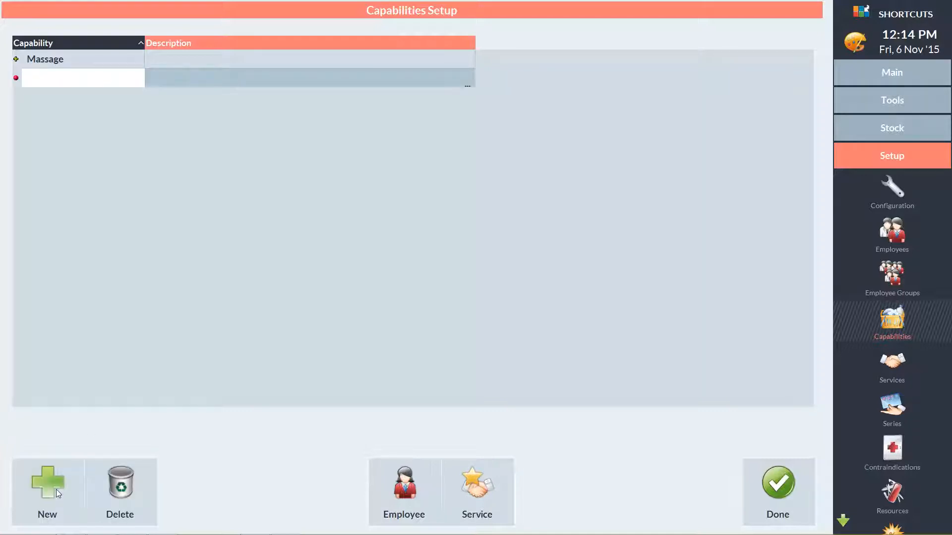
pyautogui.write('Standard Waxing')
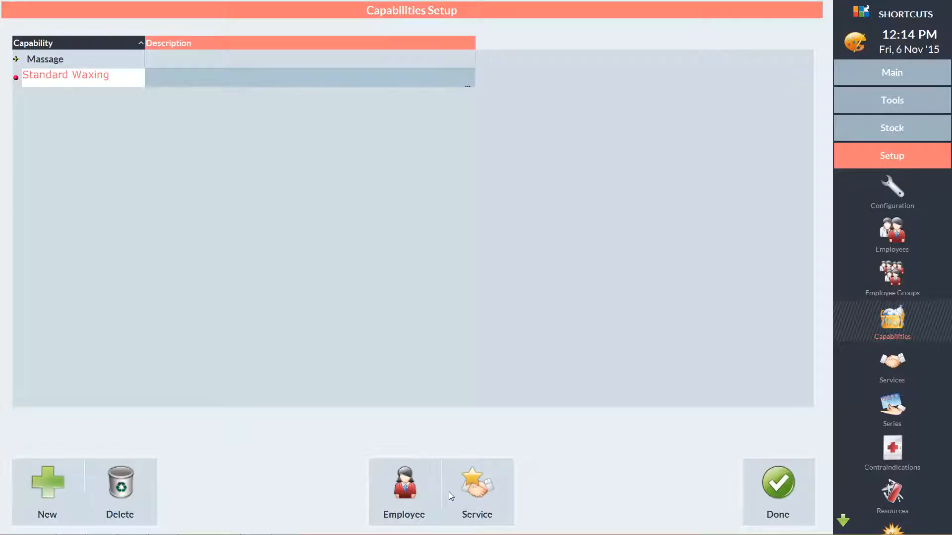
# Step: Assign every service in the Waxing category except Brazilian Wax to the Standard Waxing capability
pyautogui.click(475, 496)
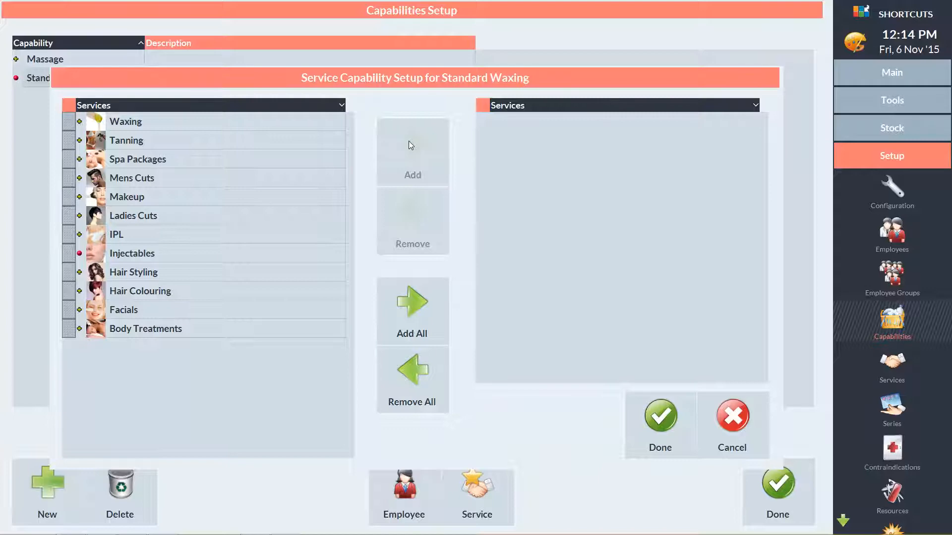
pyautogui.click(79, 122)
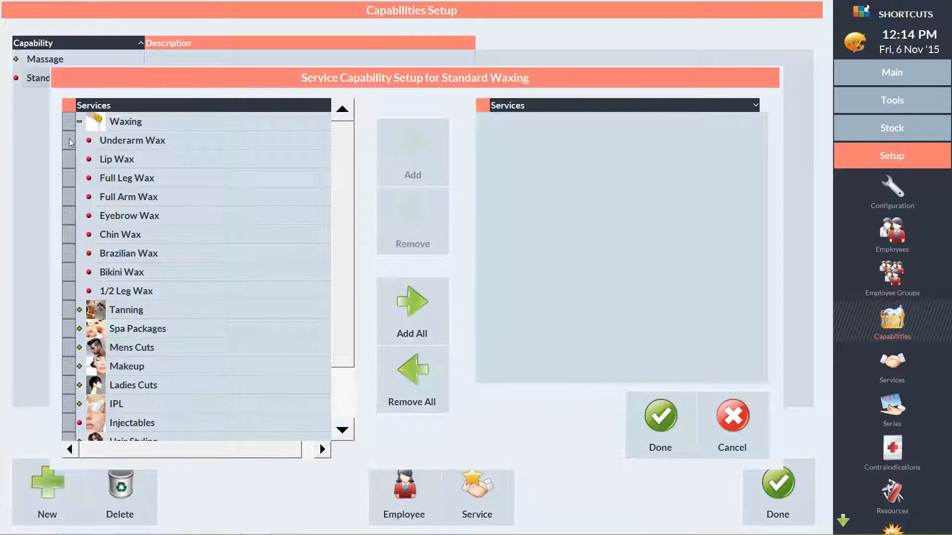
pyautogui.moveTo(70, 143); pyautogui.dragTo(72, 298)
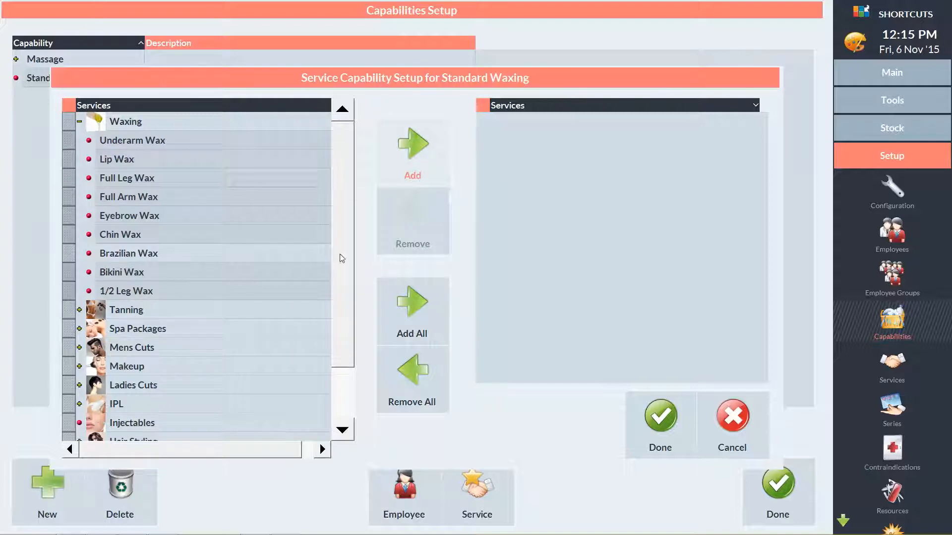
pyautogui.click(415, 156)
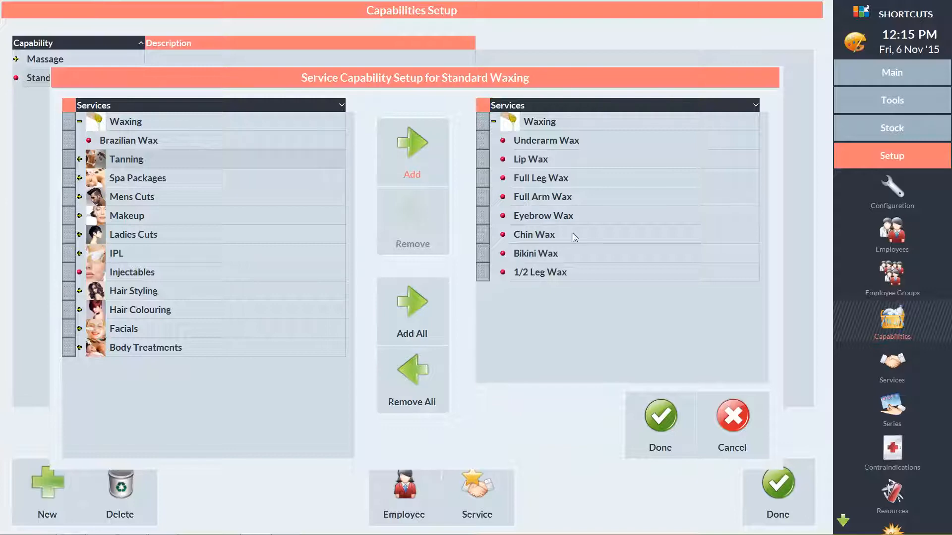
pyautogui.click(657, 421)
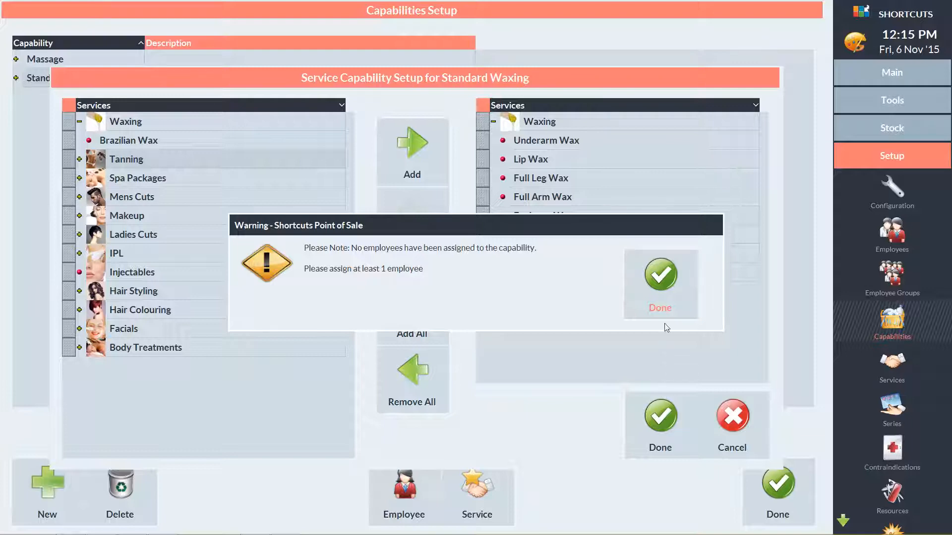
pyautogui.click(665, 272)
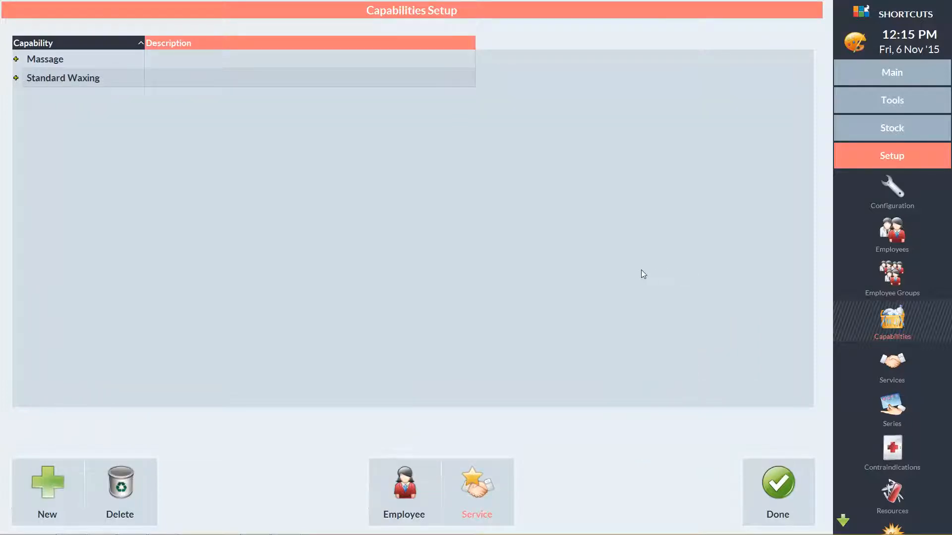
# Step: Assign all employees except the first one listed to the Standard Waxing capability
pyautogui.click(397, 496)
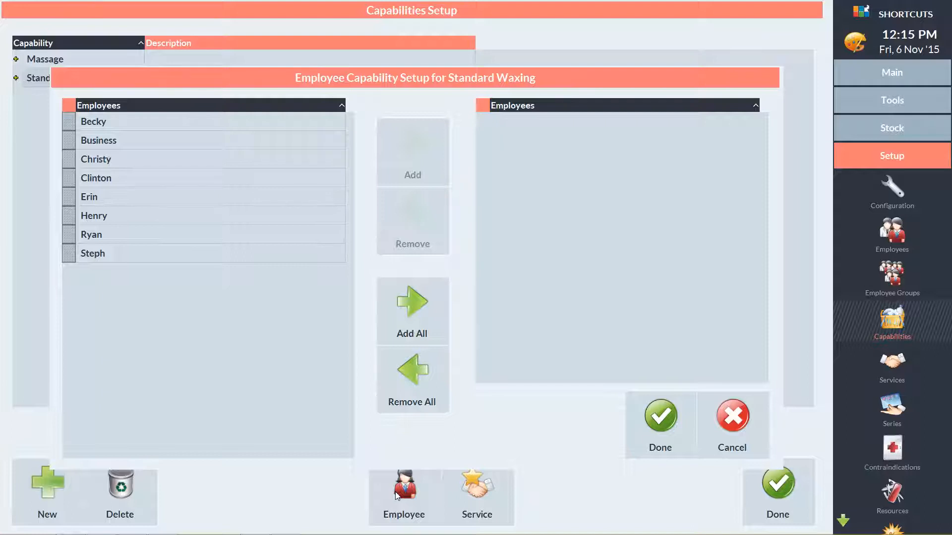
pyautogui.click(403, 328)
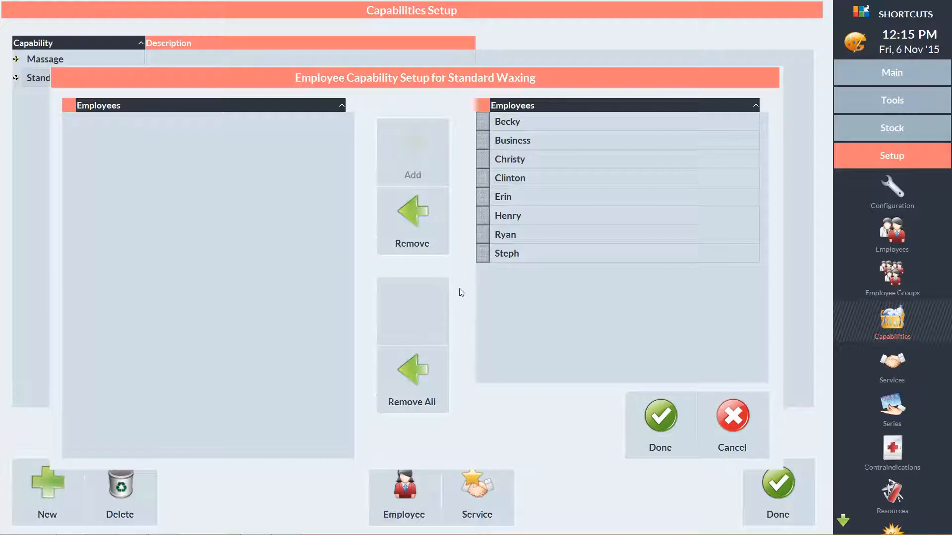
pyautogui.click(488, 121)
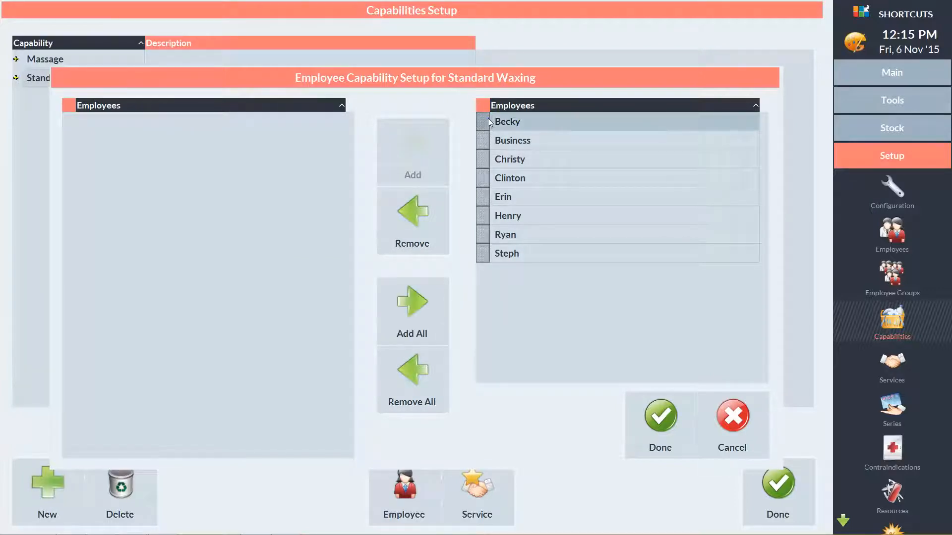
pyautogui.click(400, 223)
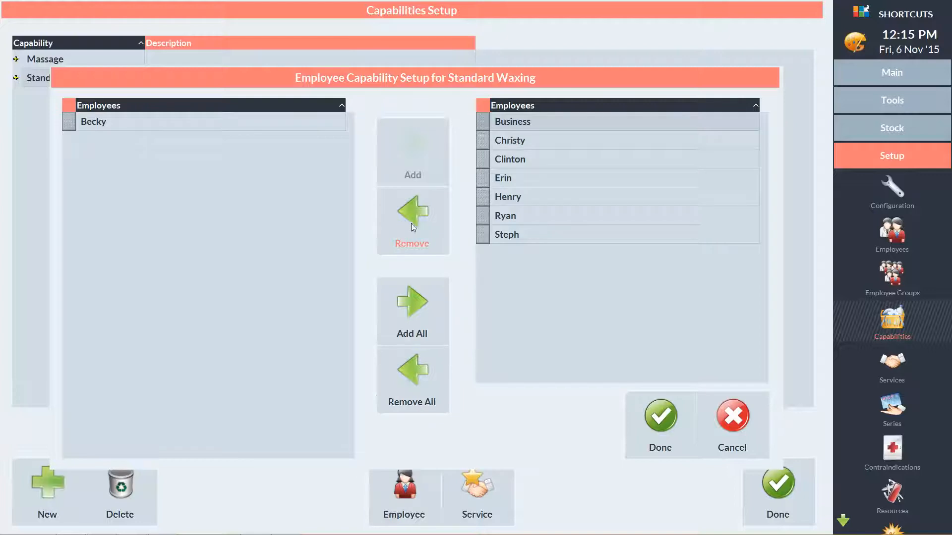
pyautogui.click(660, 434)
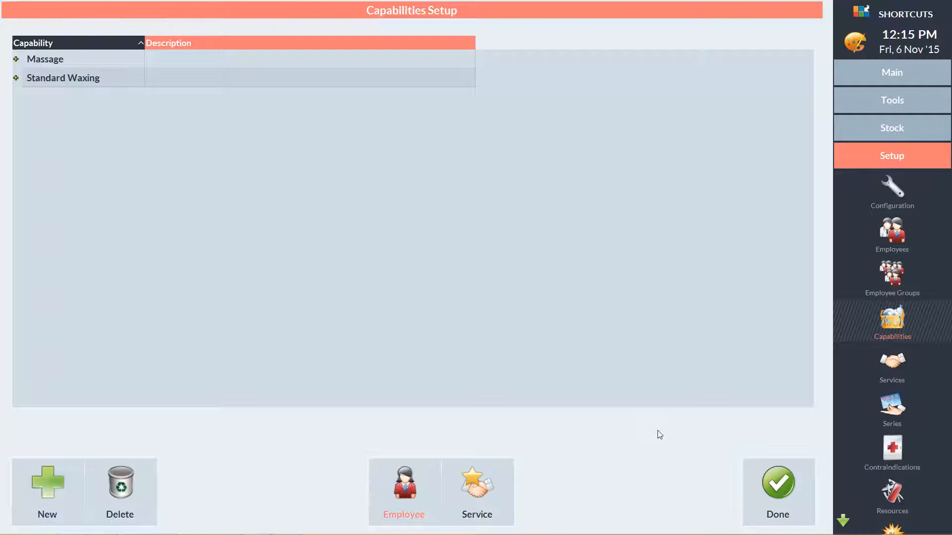
# Step: Create another capability named Brazilian Waxing
pyautogui.click(55, 474)
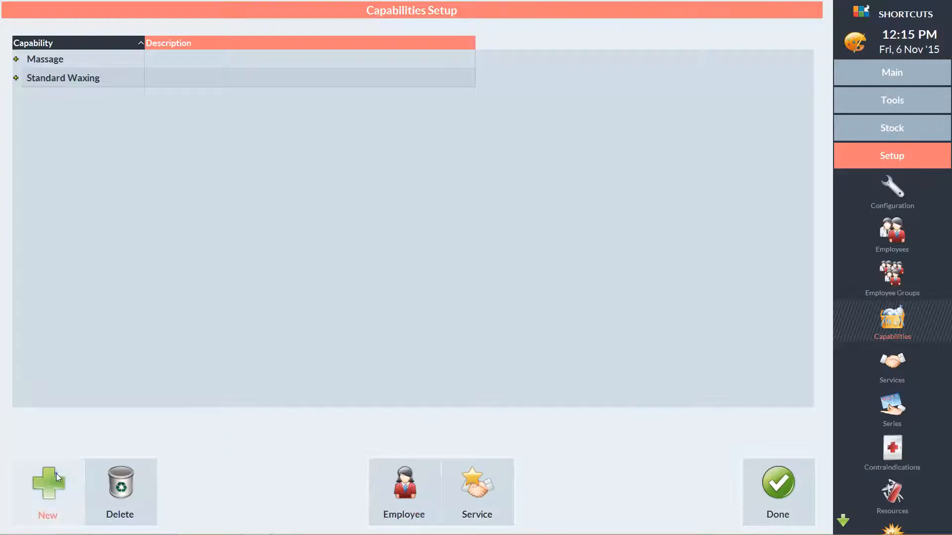
pyautogui.write('Brazilian Waxing')
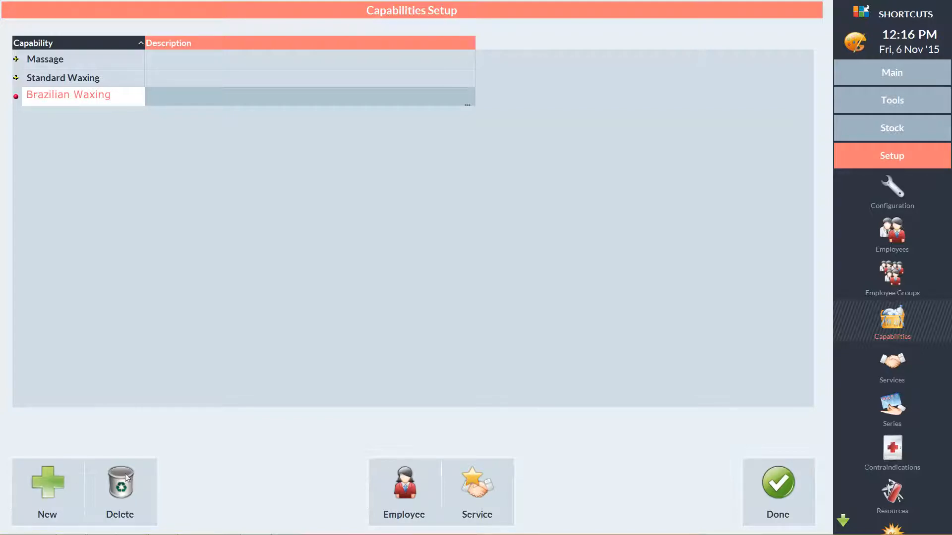
# Step: Assign only the Brazilian Wax service from the Waxing category to the Brazilian Waxing capability
pyautogui.click(464, 486)
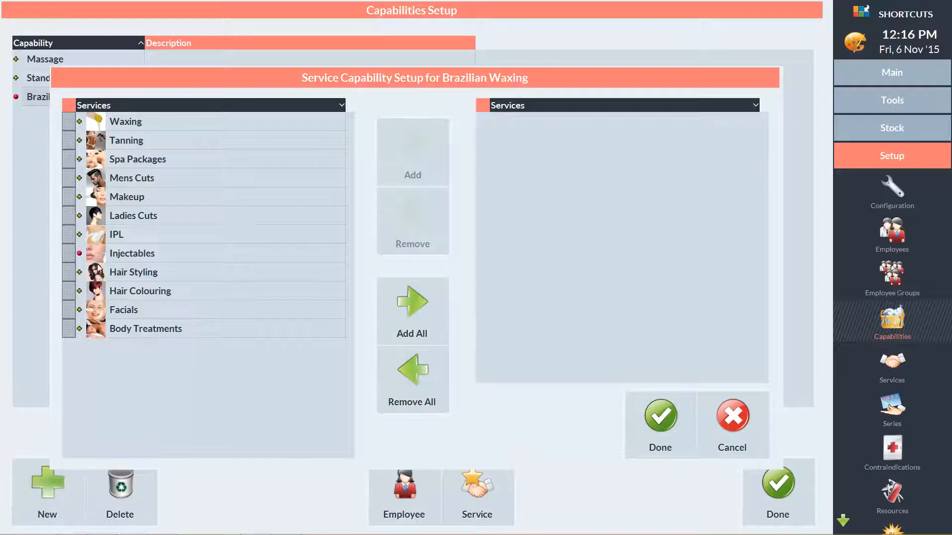
pyautogui.click(79, 123)
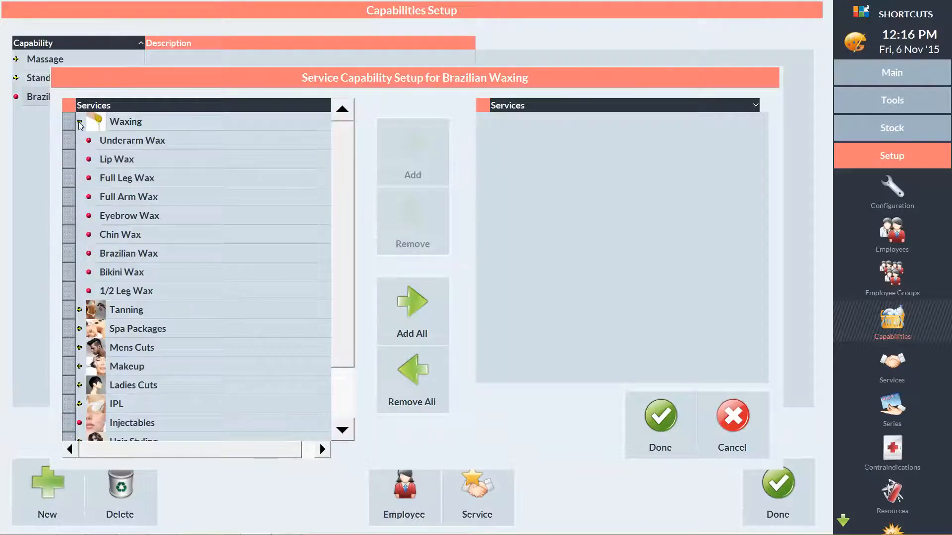
pyautogui.click(72, 255)
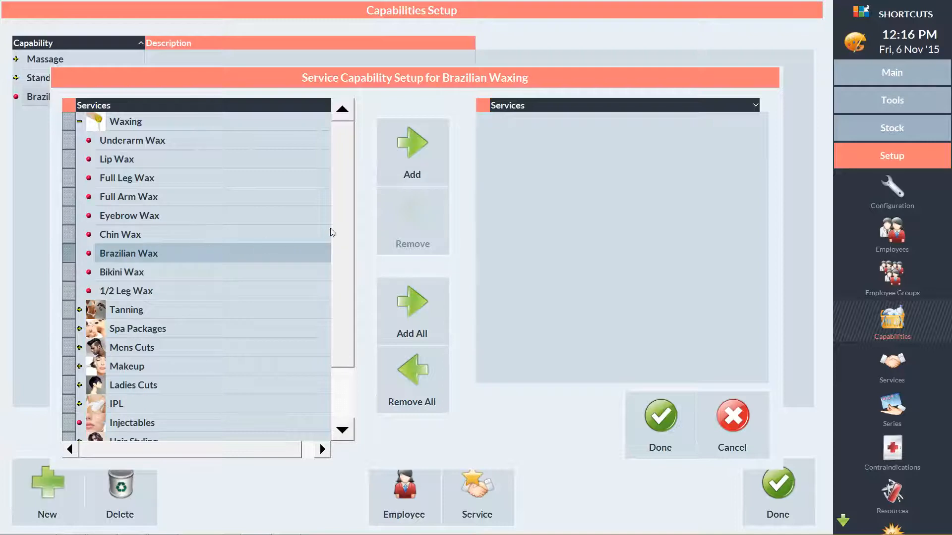
pyautogui.click(422, 157)
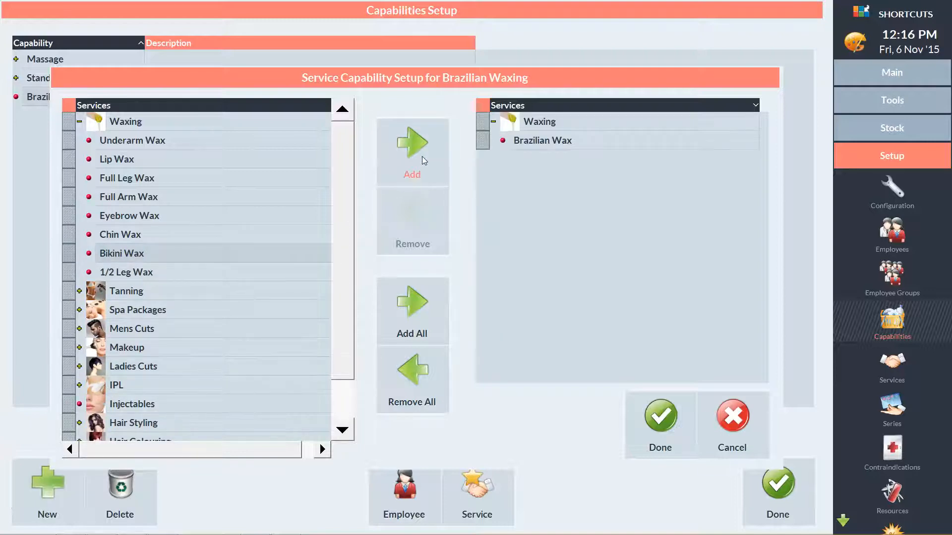
pyautogui.click(647, 410)
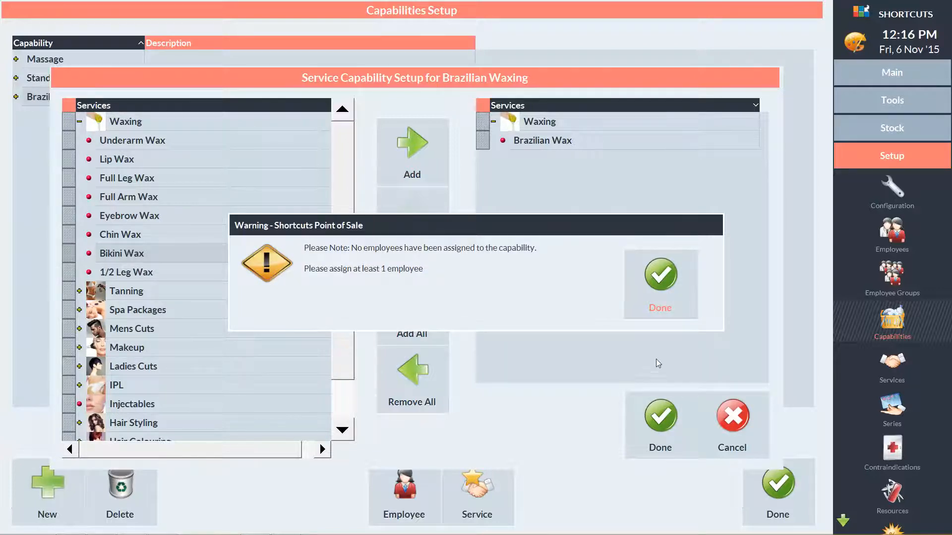
pyautogui.click(660, 277)
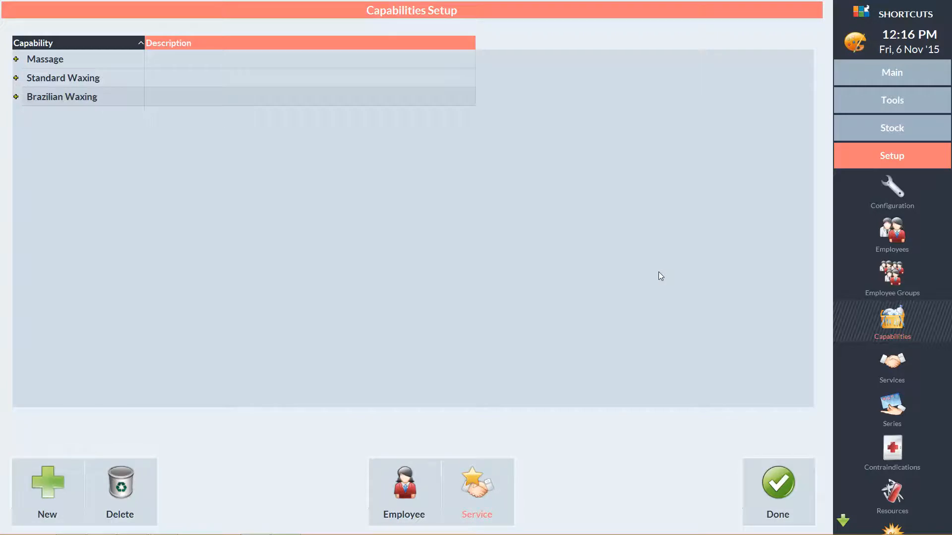
# Step: Assign the fifth and eighth listed employees to the Brazilian Waxing capability and finish the capabilities setup
pyautogui.click(402, 489)
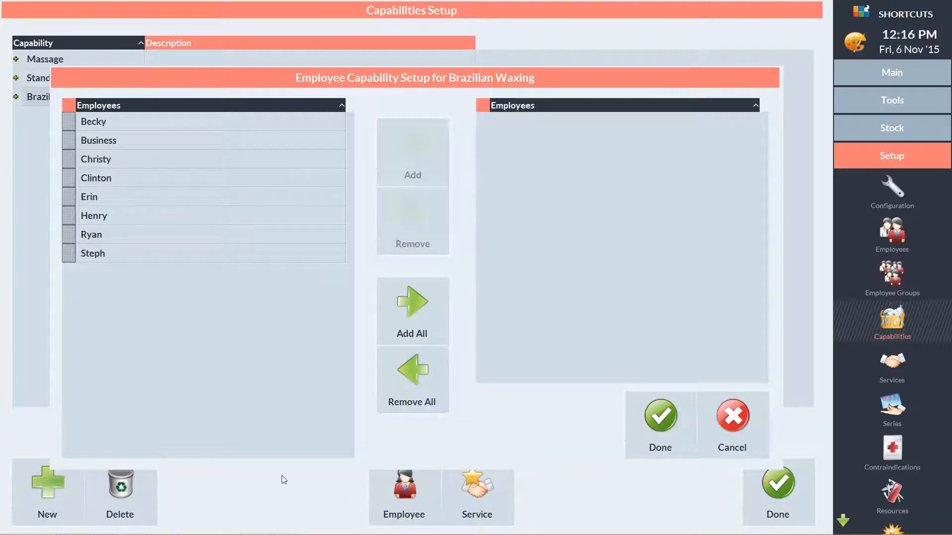
pyautogui.click(70, 198)
pyautogui.click(70, 253)
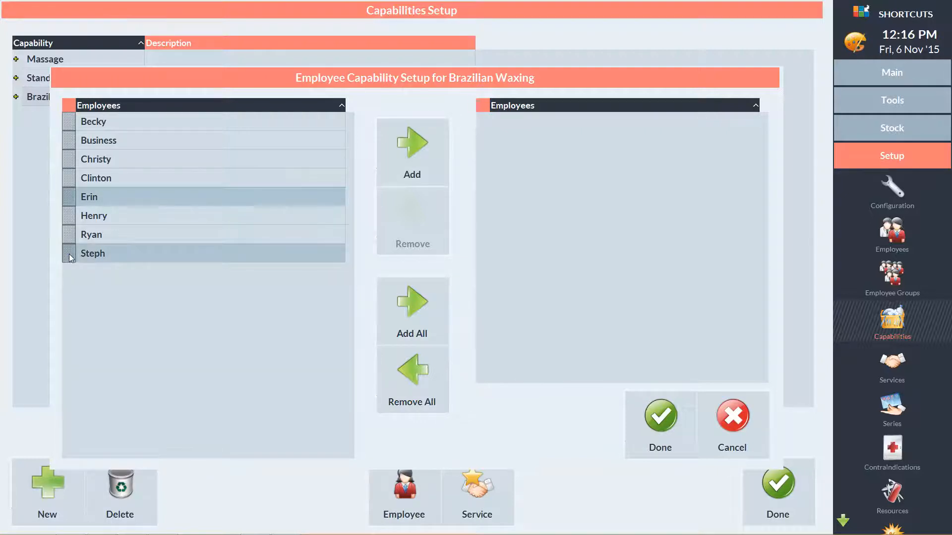
pyautogui.click(418, 165)
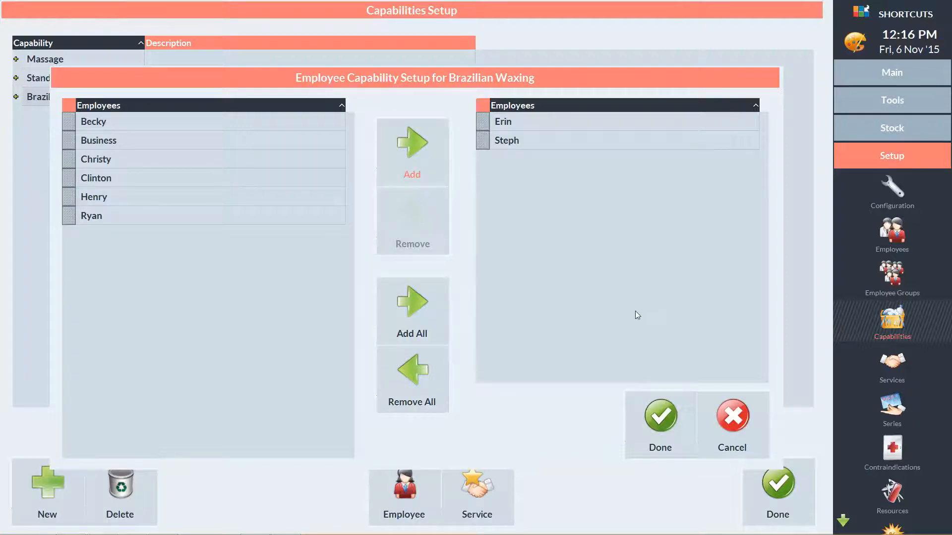
pyautogui.click(651, 421)
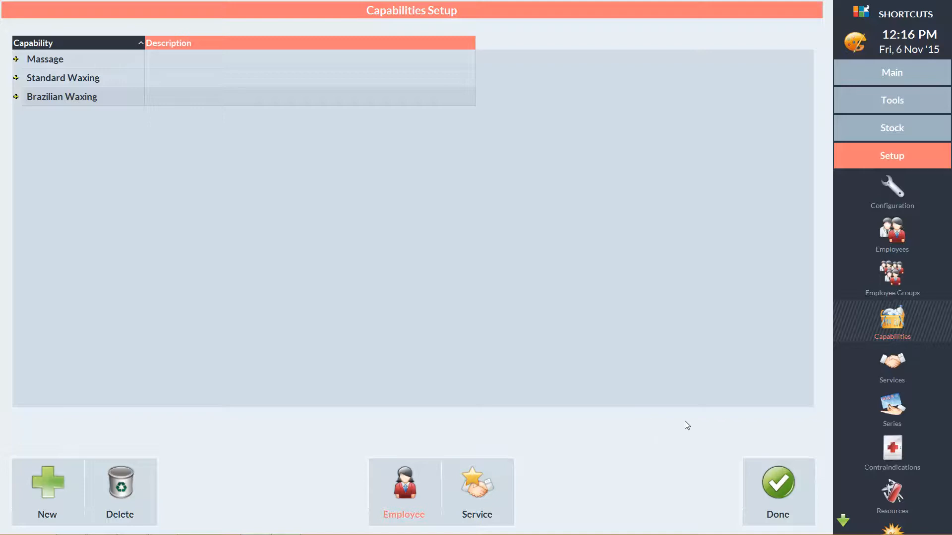
pyautogui.click(774, 481)
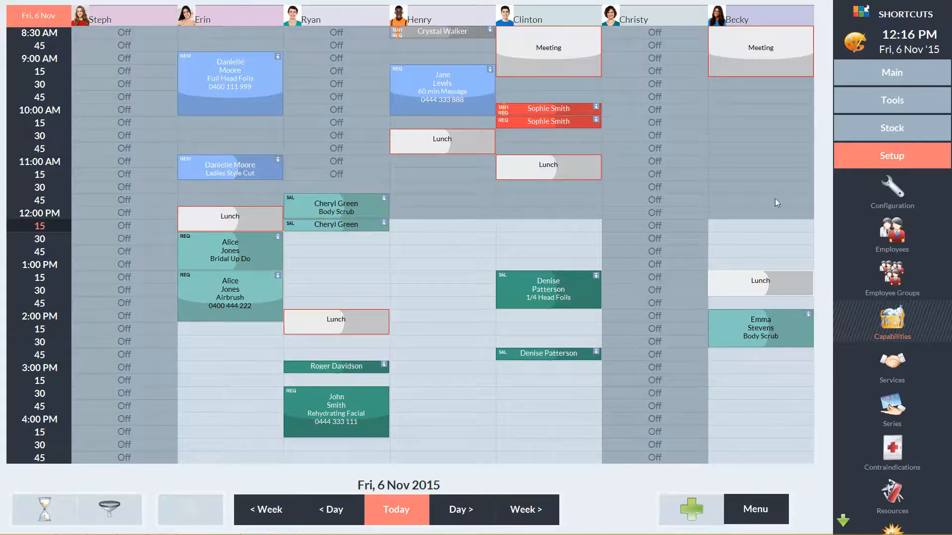
# Step: Start an 11:30 AM appointment in the last employee's column for the first client found under M, tagged New Client
pyautogui.click(775, 186)
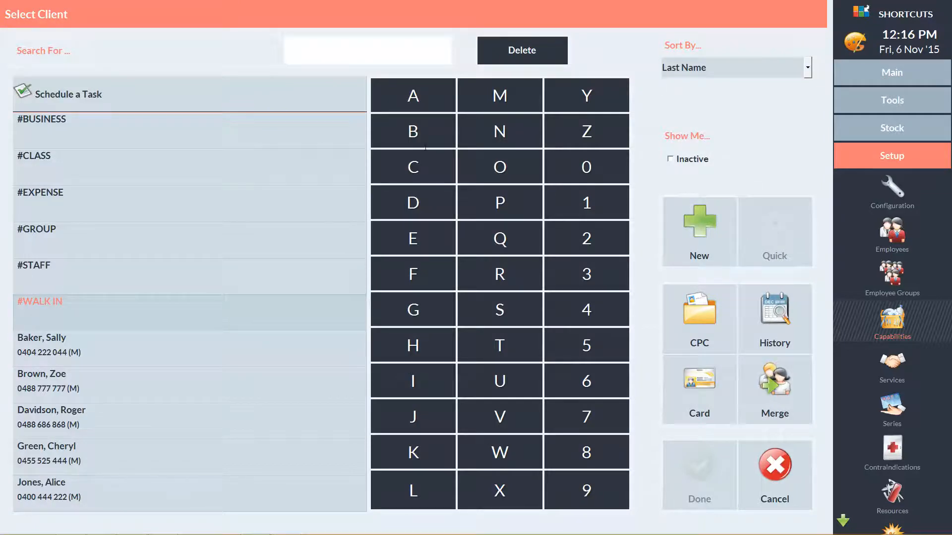
pyautogui.write('M')
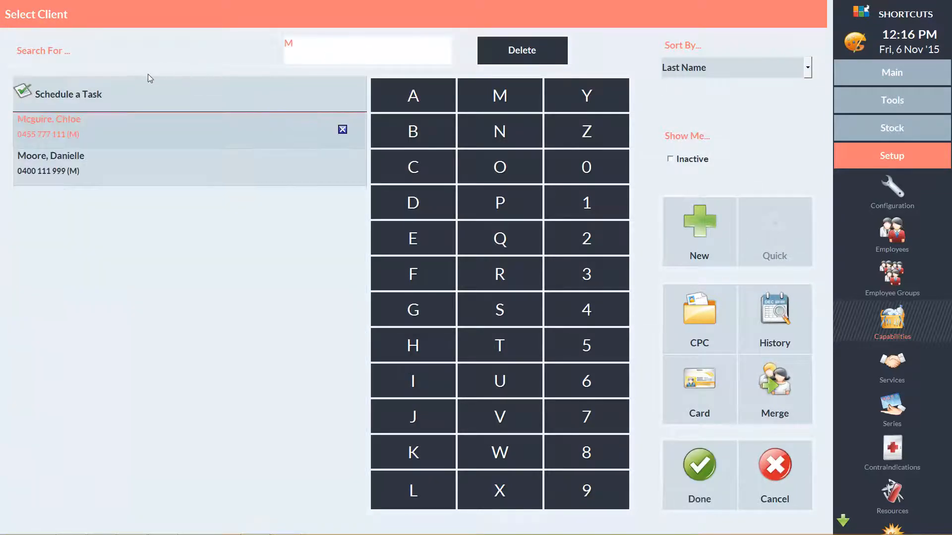
pyautogui.click(114, 121)
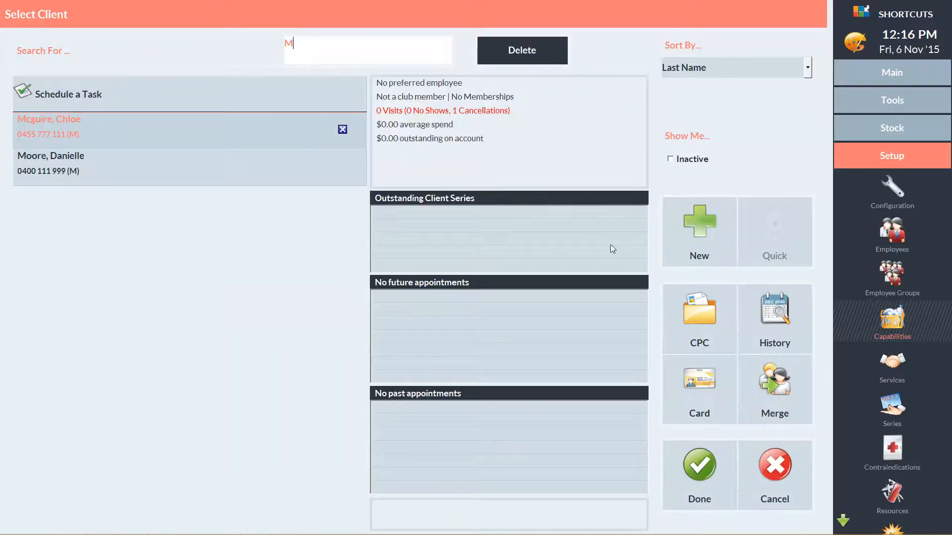
pyautogui.click(703, 422)
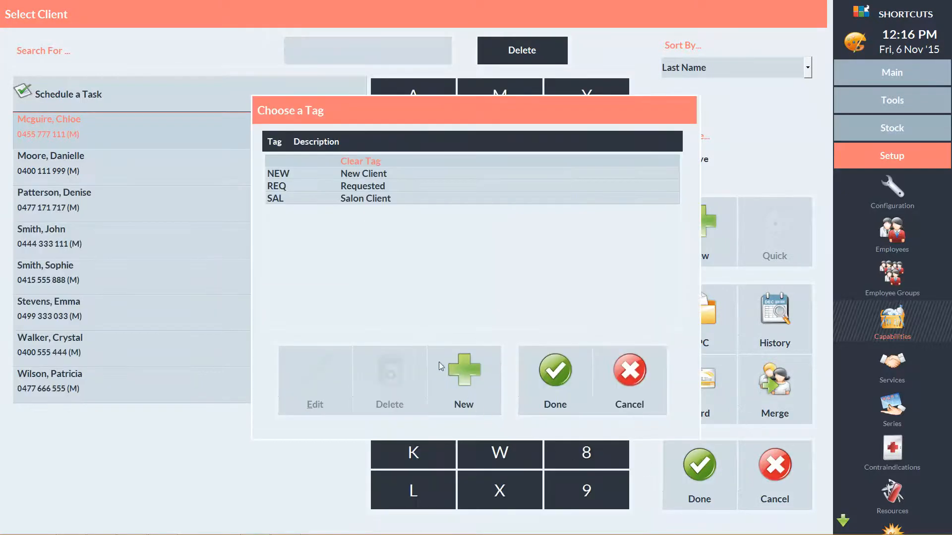
pyautogui.click(388, 176)
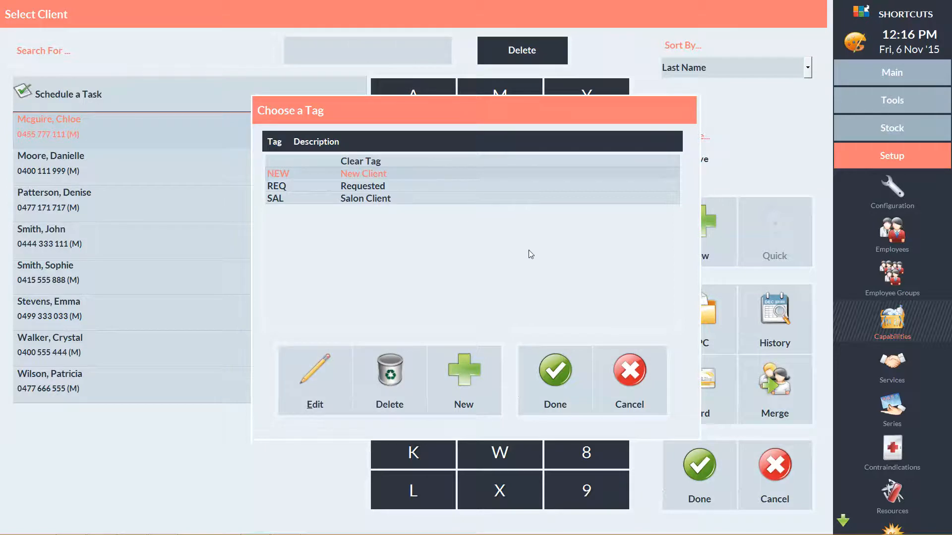
pyautogui.click(555, 377)
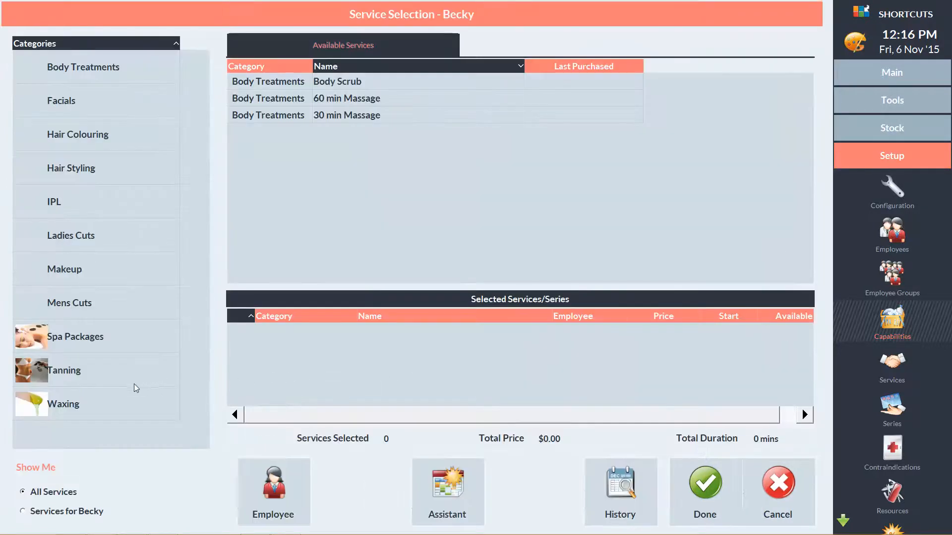
# Step: Add the Full Leg Wax service, assign it to the fifth listed employee, a capable senior stylist, and save the appointment
pyautogui.click(74, 405)
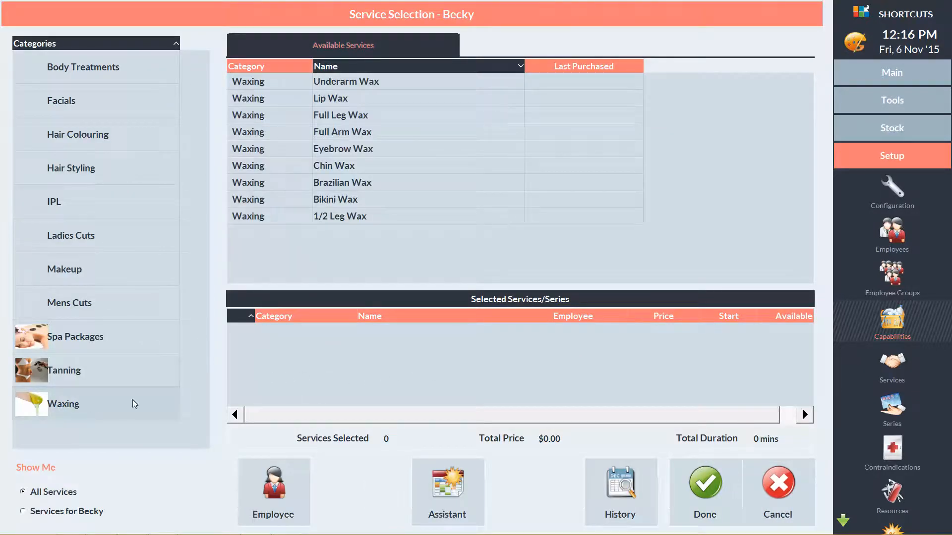
pyautogui.click(355, 116)
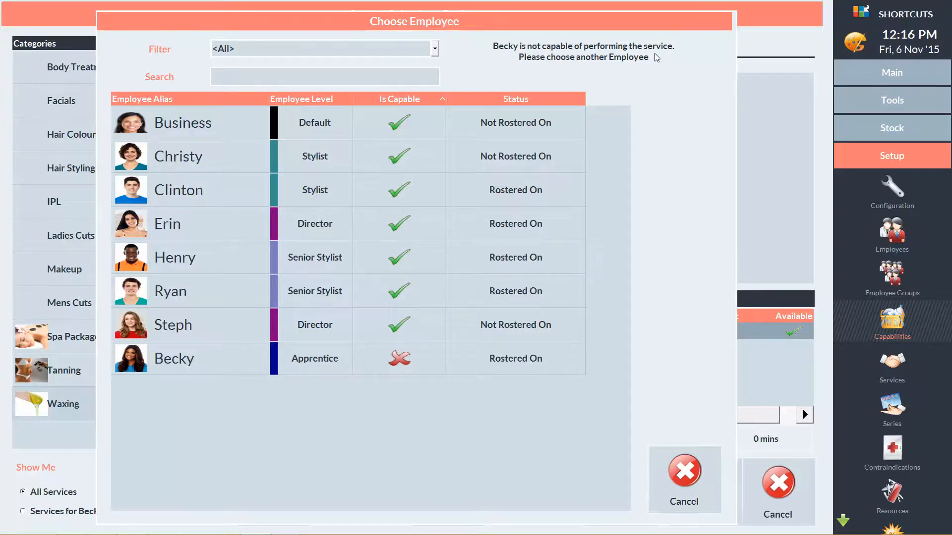
pyautogui.click(405, 259)
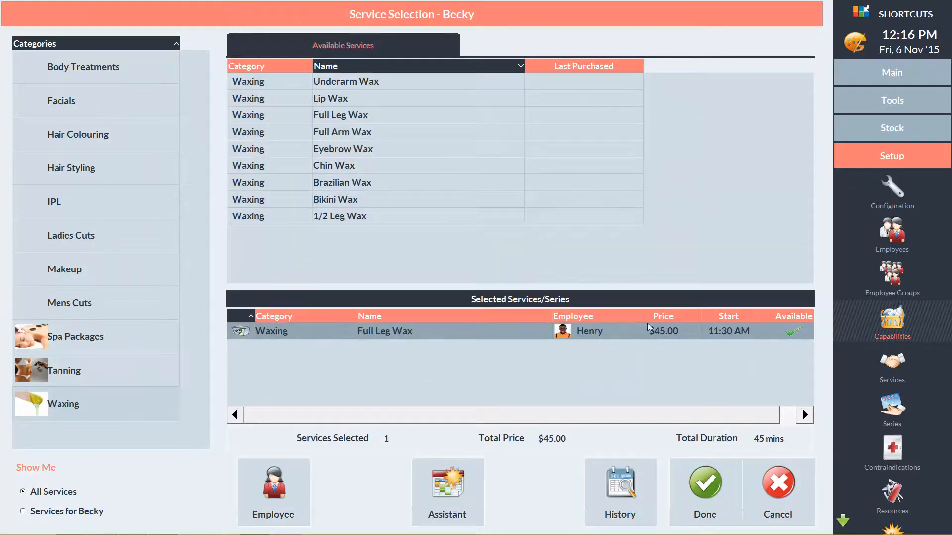
pyautogui.click(716, 496)
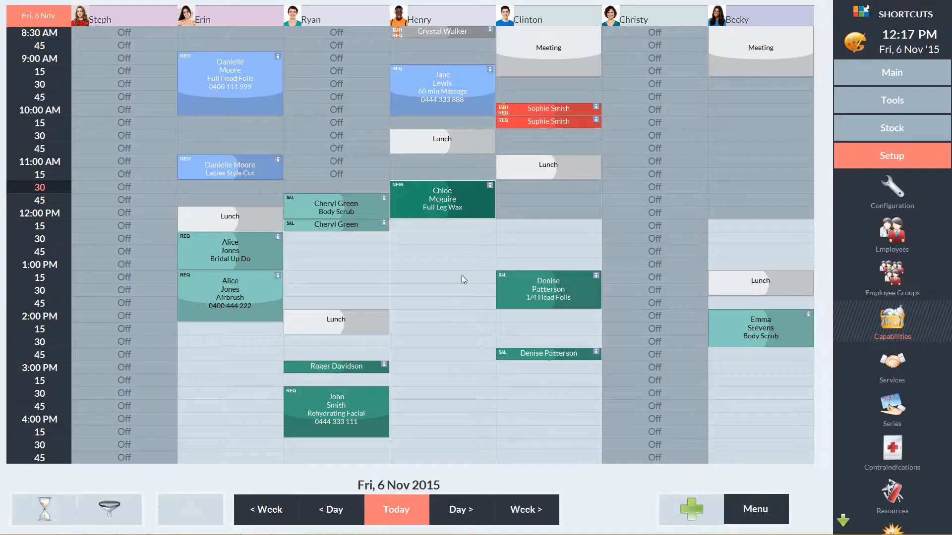
# Step: Move the new Full Leg Wax appointment to 11:00 AM in the last employee's column
pyautogui.moveTo(457, 187); pyautogui.dragTo(725, 162)
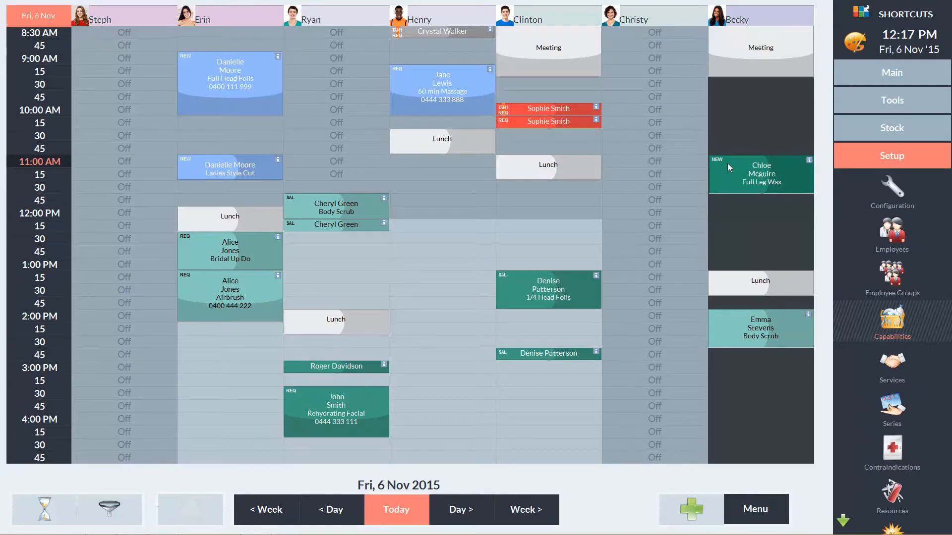
pyautogui.click(727, 162)
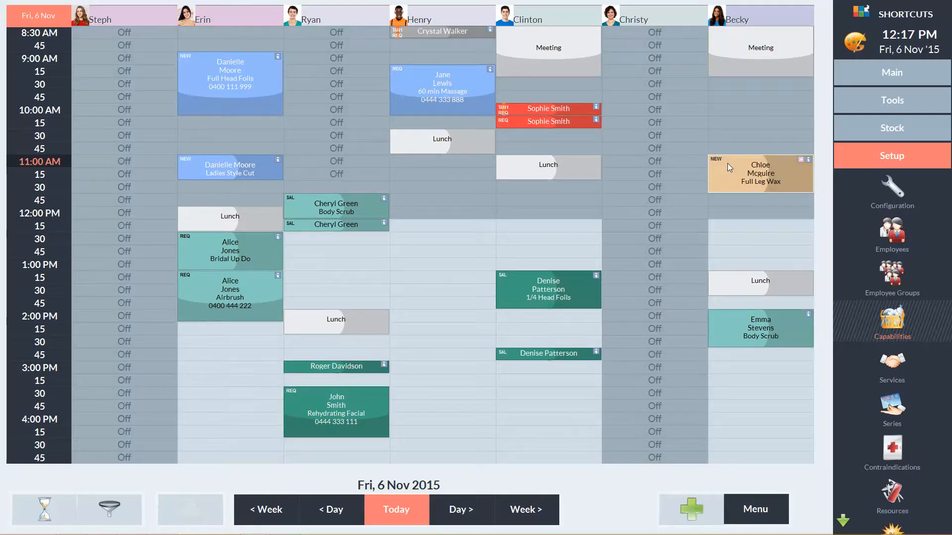